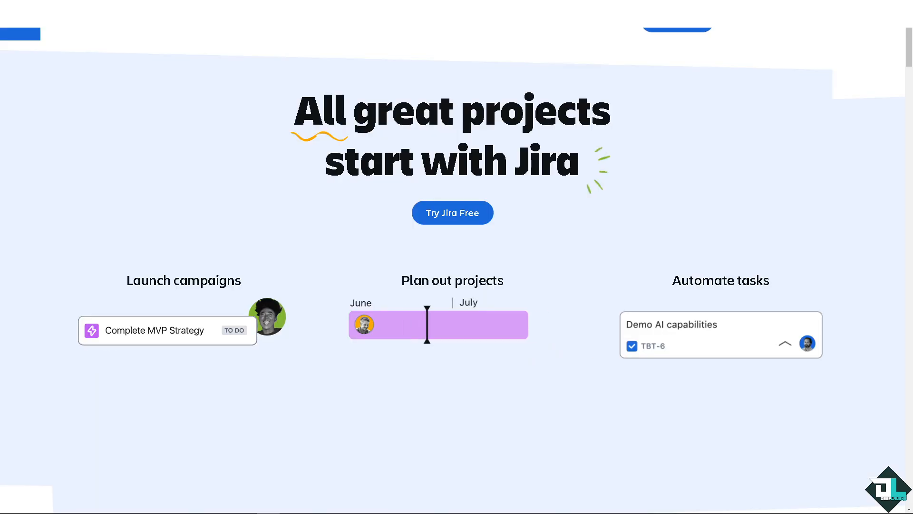
Start the free Jira trial from the product home page.
{"action": "mouse_move", "coordinate": [186, 338]}
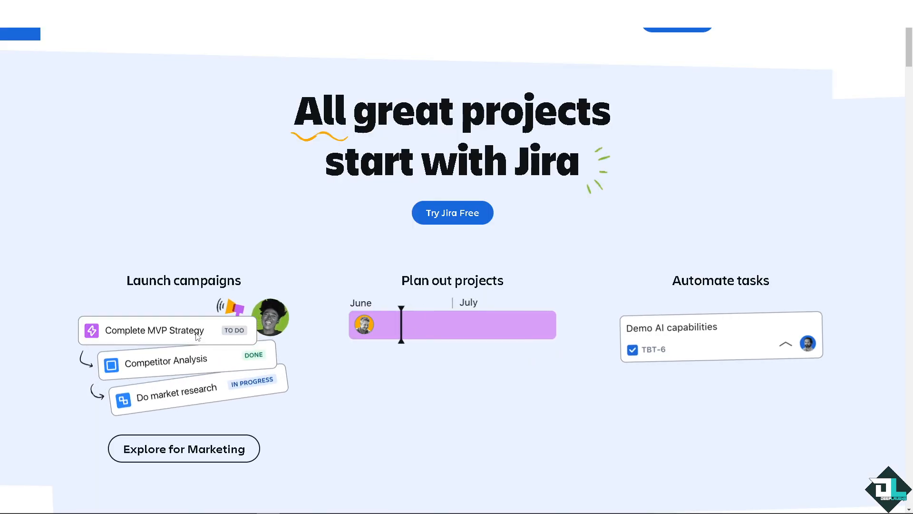
{"action": "mouse_move", "coordinate": [386, 326]}
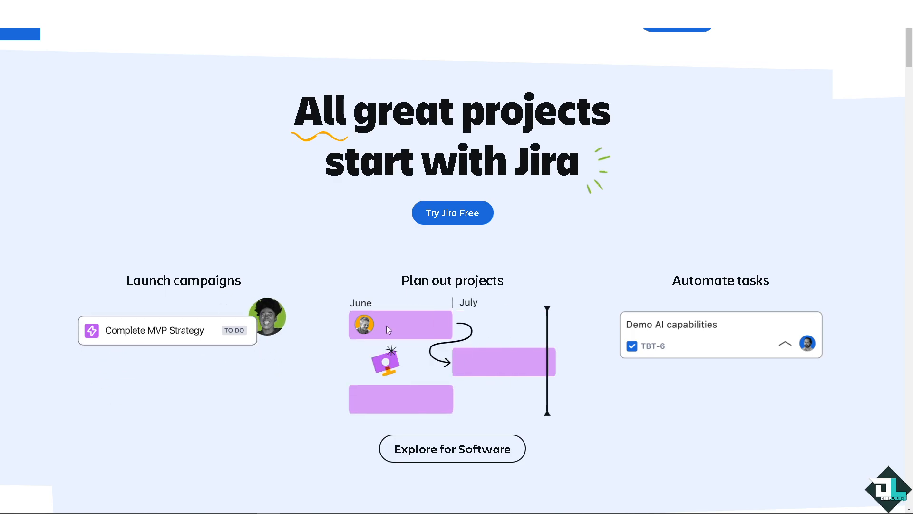
{"action": "left_click", "coordinate": [439, 223]}
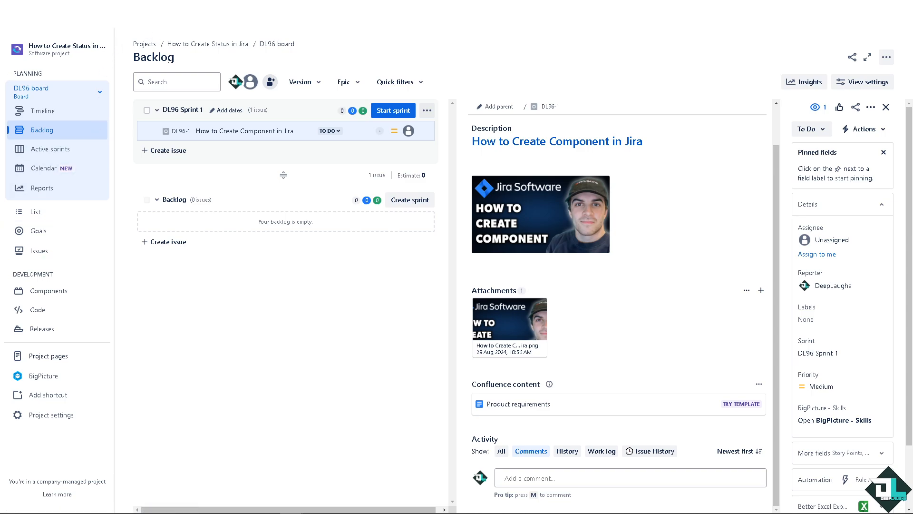
View the DEEPLAUGHSchannel project board and switch back to the How to Create Status in Jira (DL96) project.
{"action": "left_click", "coordinate": [128, 15]}
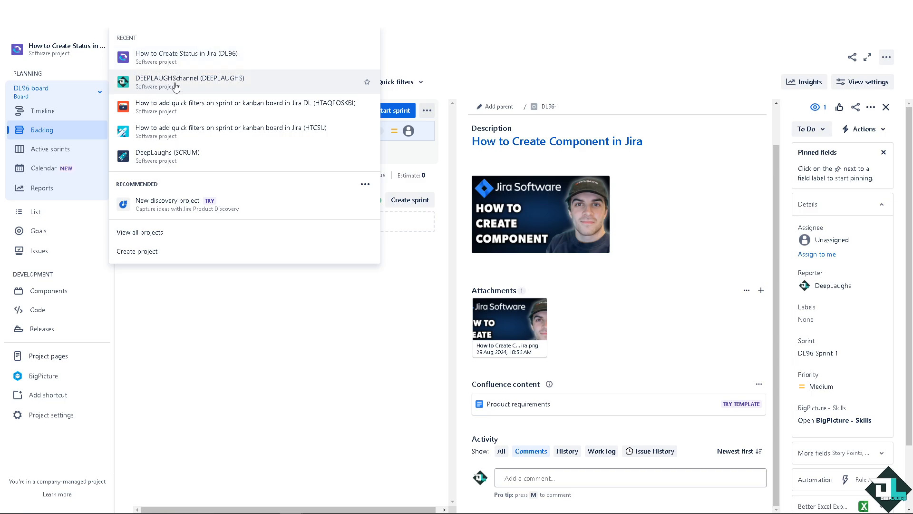
{"action": "left_click", "coordinate": [175, 89]}
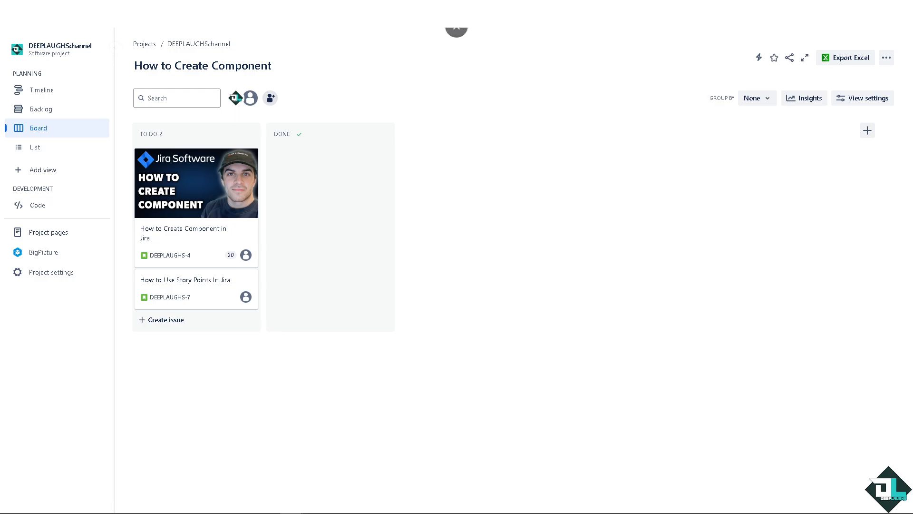
{"action": "left_click", "coordinate": [127, 15]}
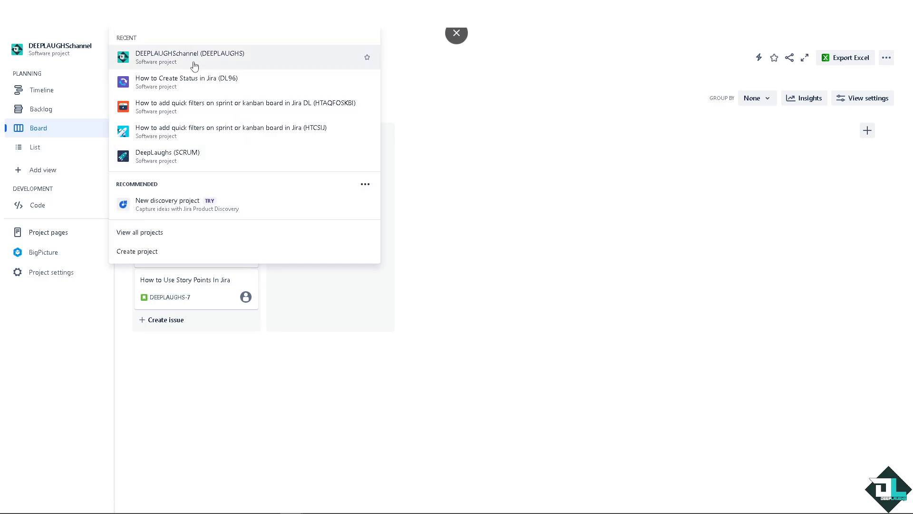
{"action": "left_click", "coordinate": [198, 90]}
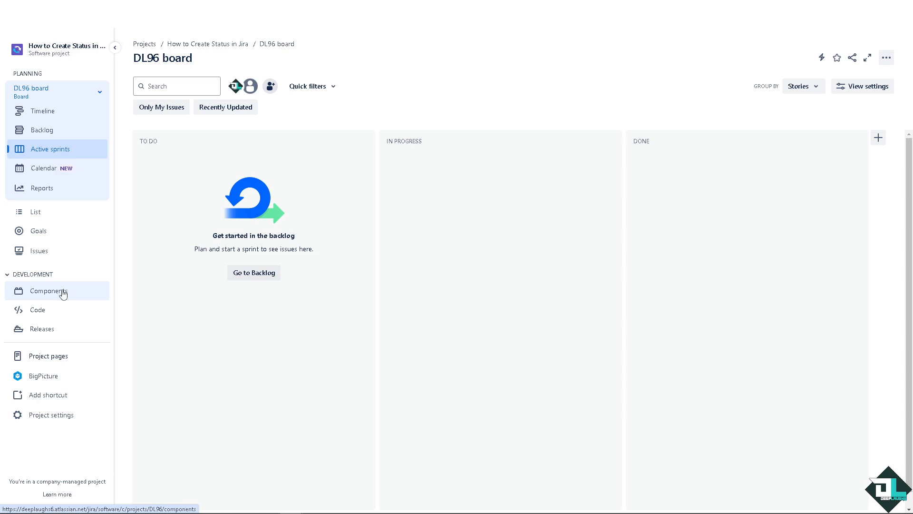
Examine the project types offered for a new project from the Kanban software development template, and return to the DL96 board without creating it.
{"action": "left_click", "coordinate": [127, 14]}
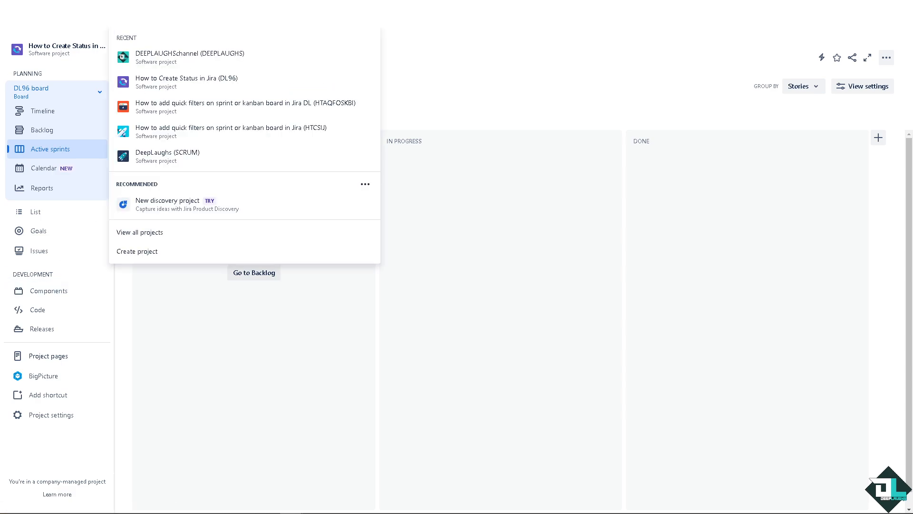
{"action": "left_click", "coordinate": [153, 254]}
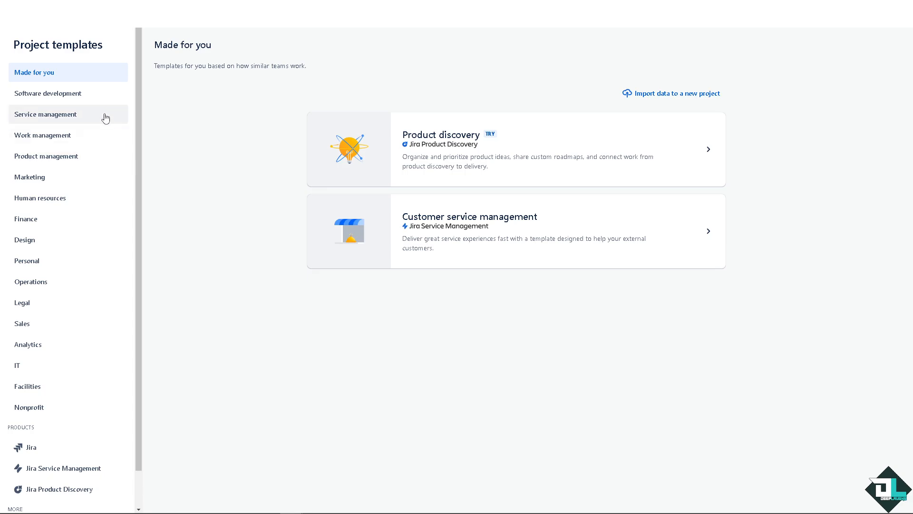
{"action": "left_click", "coordinate": [94, 97]}
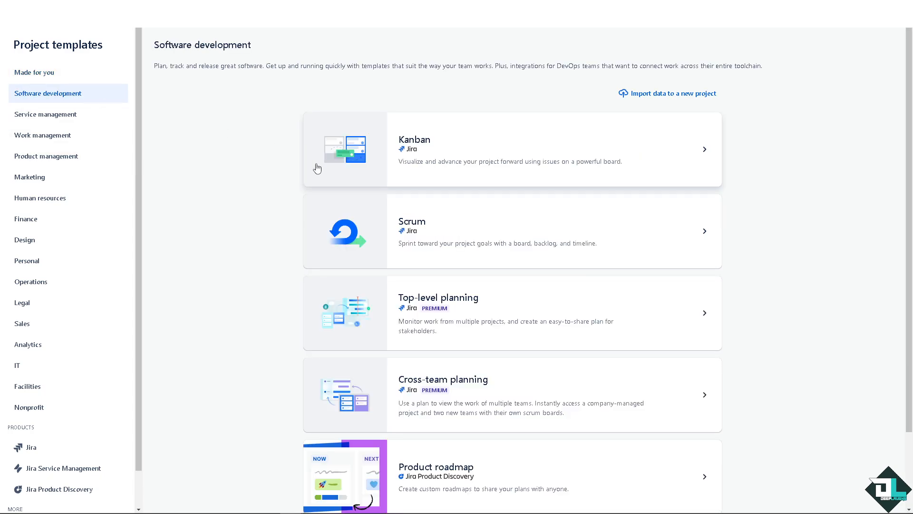
{"action": "left_click", "coordinate": [463, 152]}
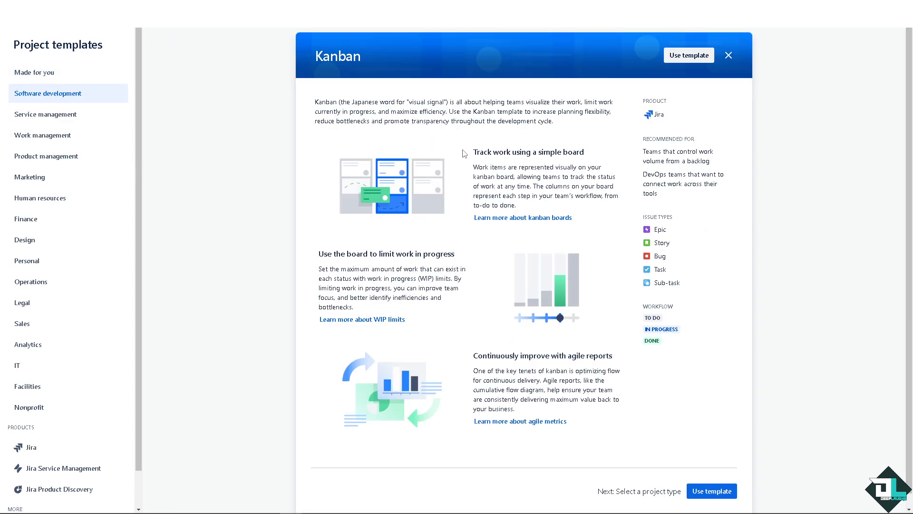
{"action": "left_click", "coordinate": [712, 492]}
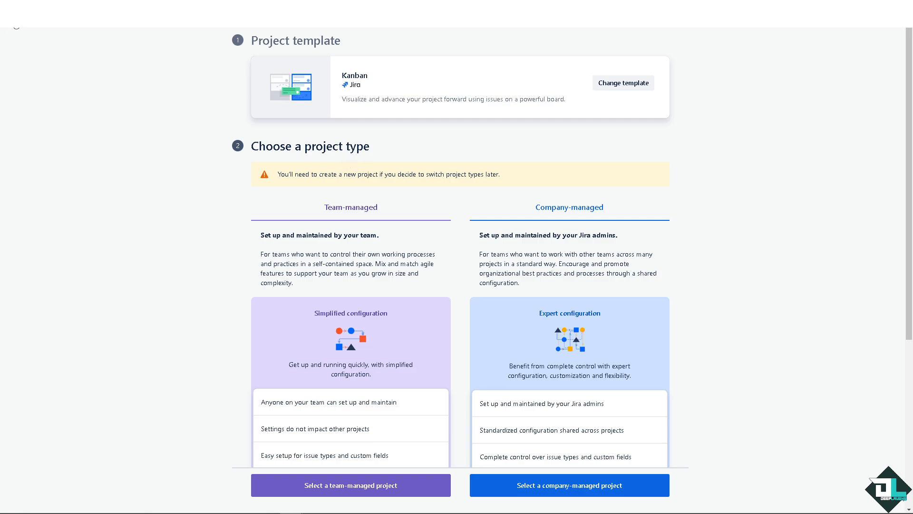
{"action": "left_click", "coordinate": [10, 22]}
{"action": "left_click", "coordinate": [10, 22]}
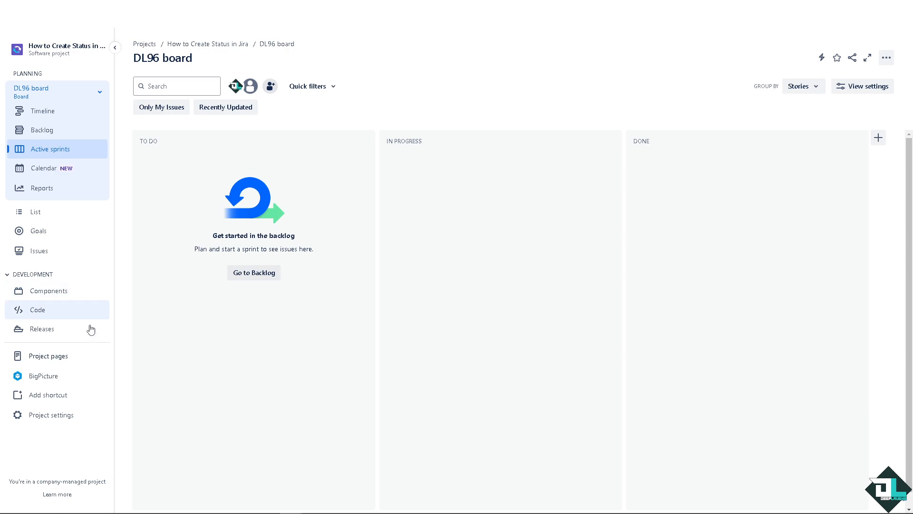
Open the DL96 project's Components page and get started with the free Compass plan.
{"action": "left_click", "coordinate": [77, 297]}
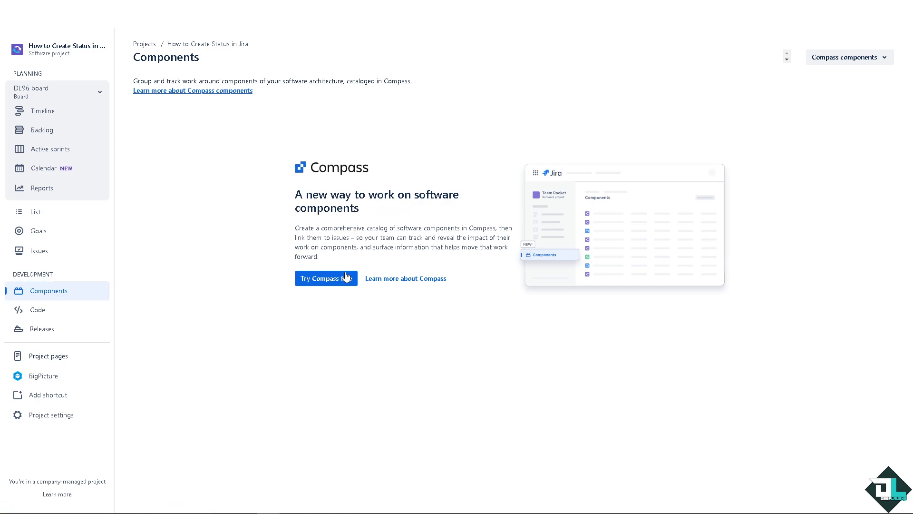
{"action": "left_click", "coordinate": [194, 91]}
{"action": "left_click", "coordinate": [865, 60]}
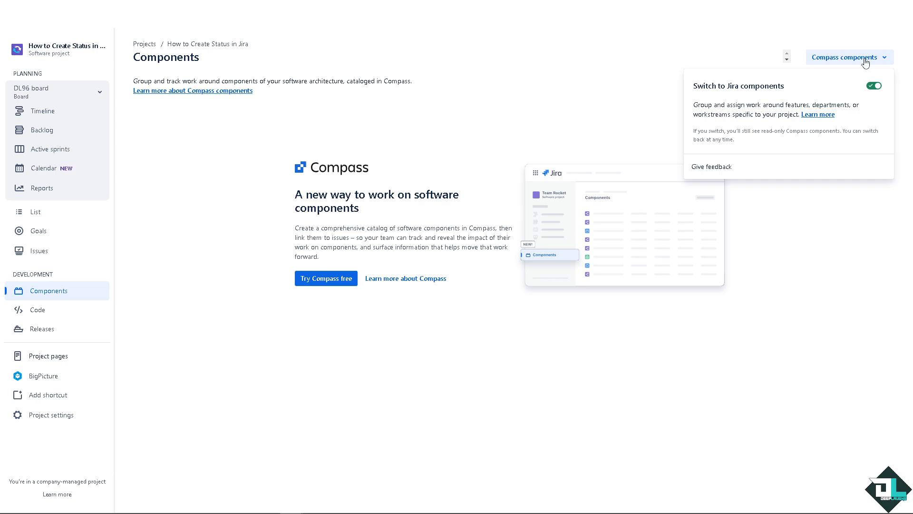
{"action": "left_click", "coordinate": [322, 284]}
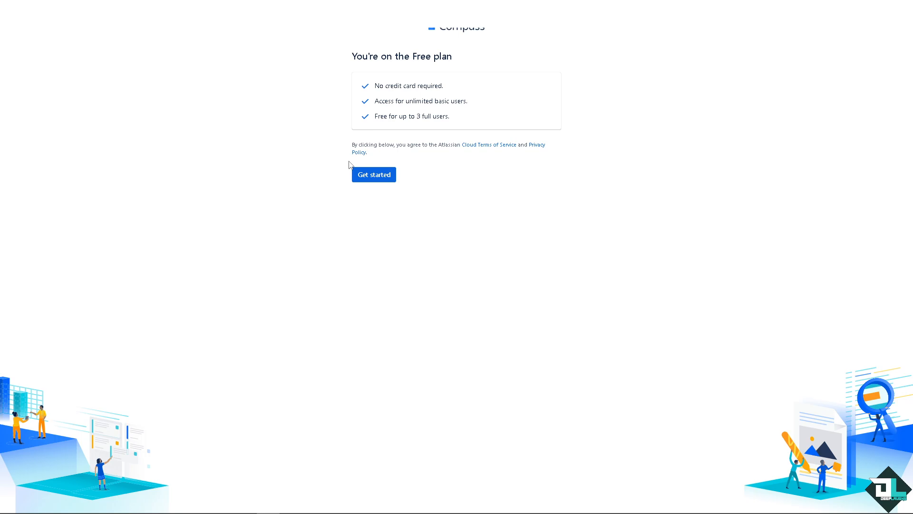
{"action": "left_click", "coordinate": [375, 176]}
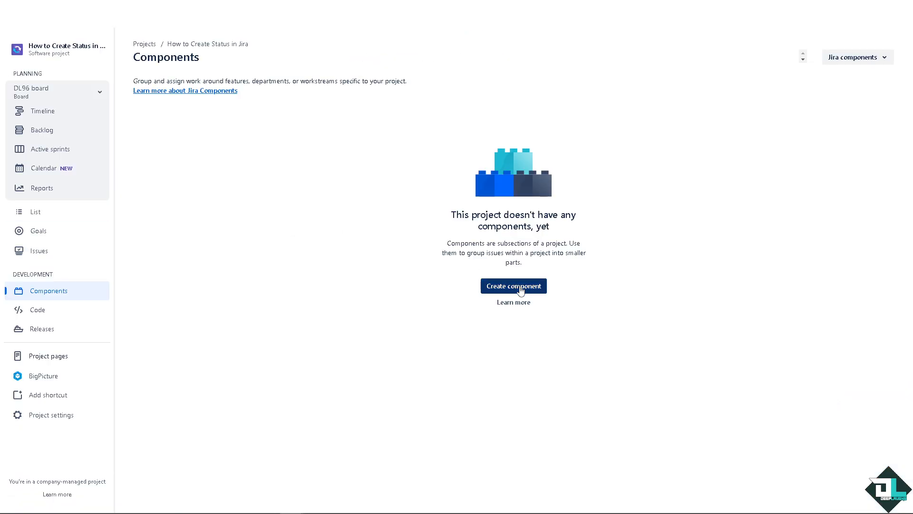
Start a new Jira component named DeepLaughs with the description "How to Create Component in Jira".
{"action": "left_click", "coordinate": [519, 286]}
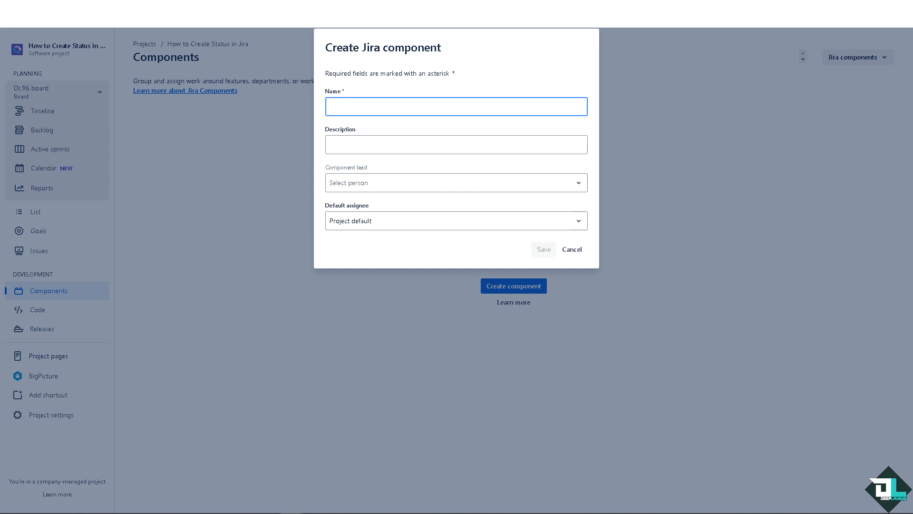
{"action": "type", "text": "DeepLKaugh"}
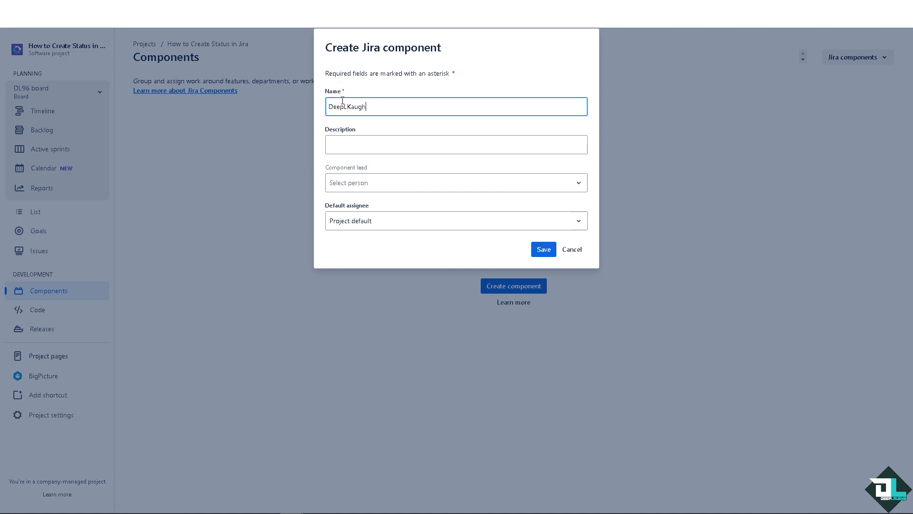
{"action": "key", "text": "BackSpace"}
{"action": "key", "text": "BackSpace"}
{"action": "key", "text": "BackSpace"}
{"action": "key", "text": "BackSpace"}
{"action": "key", "text": "BackSpace"}
{"action": "type", "text": "aughs"}
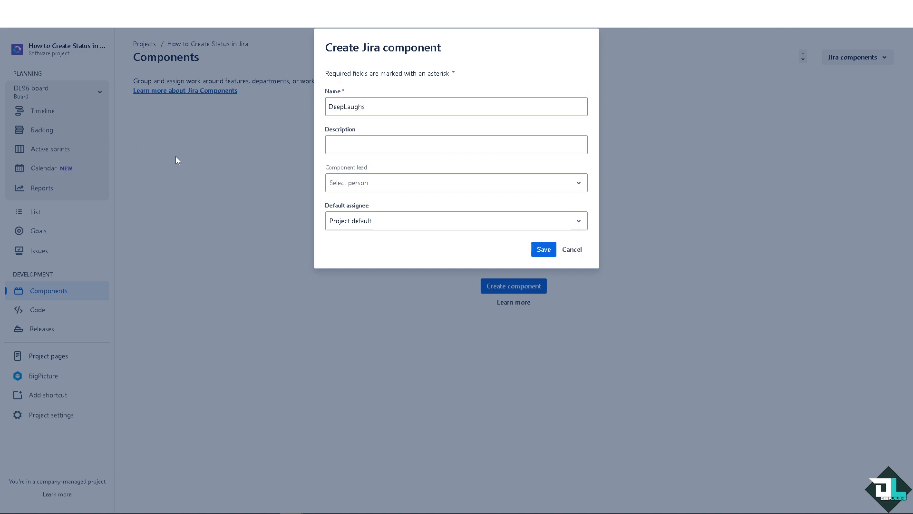
{"action": "left_click", "coordinate": [373, 145]}
{"action": "type", "text": "How to Create Component in Jira"}
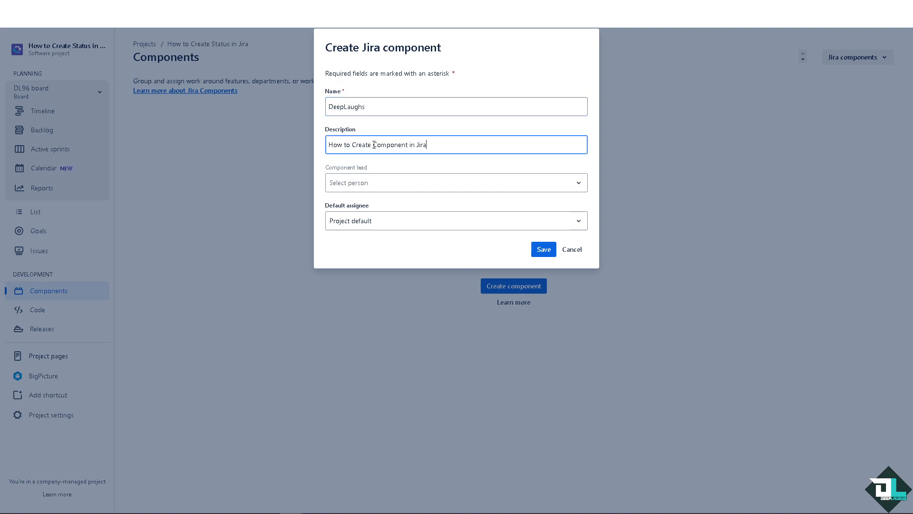
Check the available choices for the new component's lead and default assignee.
{"action": "left_click", "coordinate": [380, 183]}
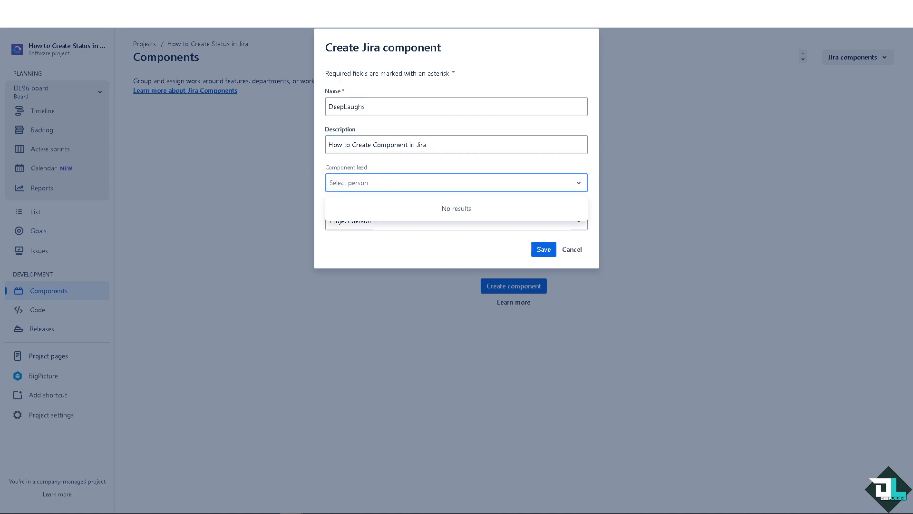
{"action": "left_click", "coordinate": [268, 513]}
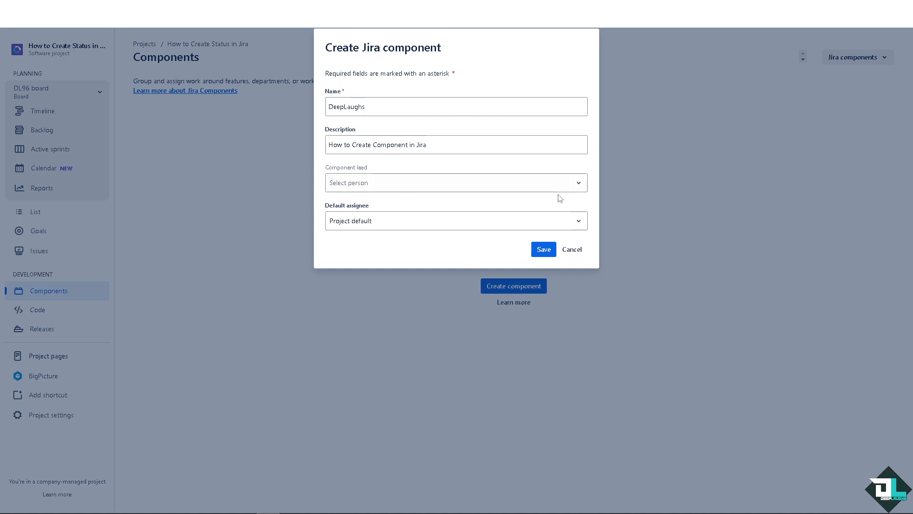
{"action": "left_click", "coordinate": [577, 186]}
{"action": "left_click", "coordinate": [445, 165]}
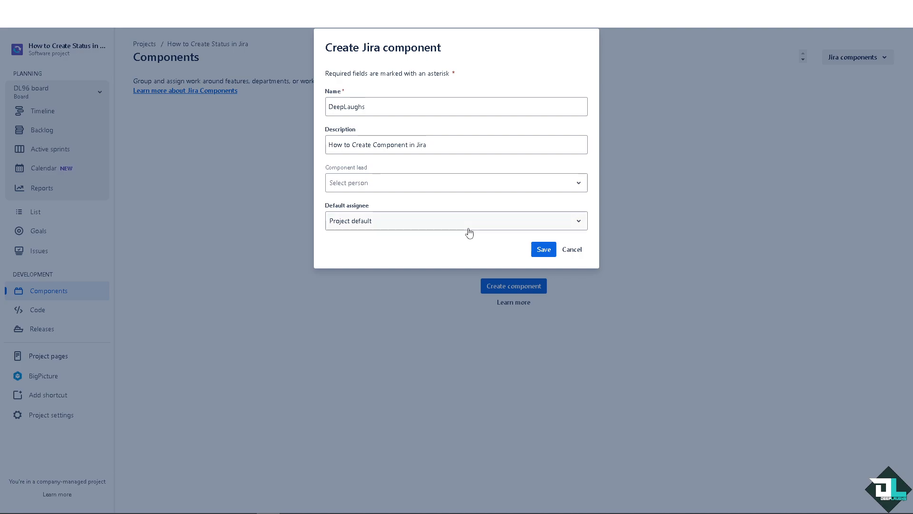
{"action": "left_click", "coordinate": [578, 225]}
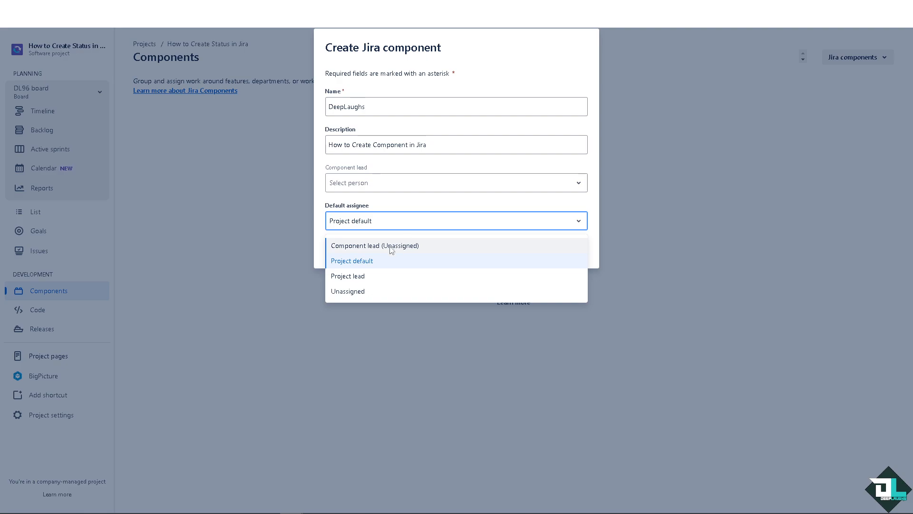
{"action": "left_click", "coordinate": [410, 188]}
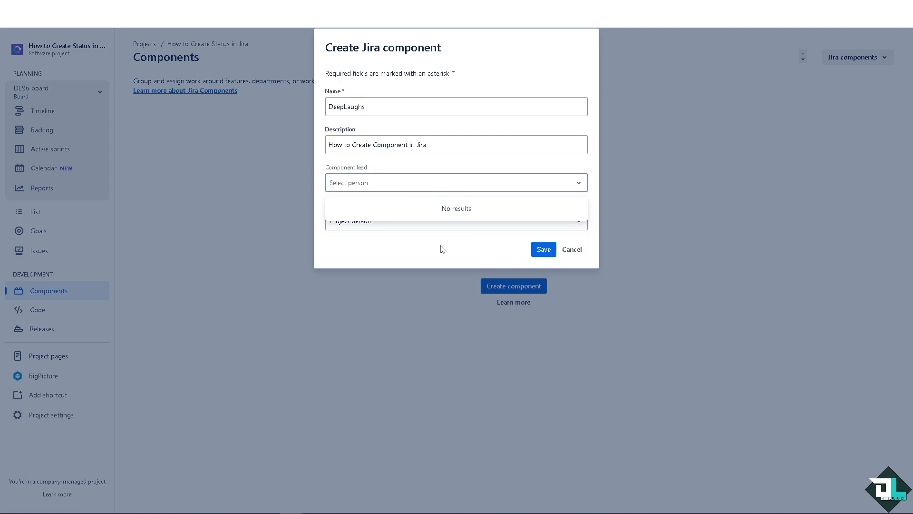
{"action": "left_click", "coordinate": [454, 240]}
Set the component's default assignee to Project lead and save the component.
{"action": "left_click", "coordinate": [466, 228]}
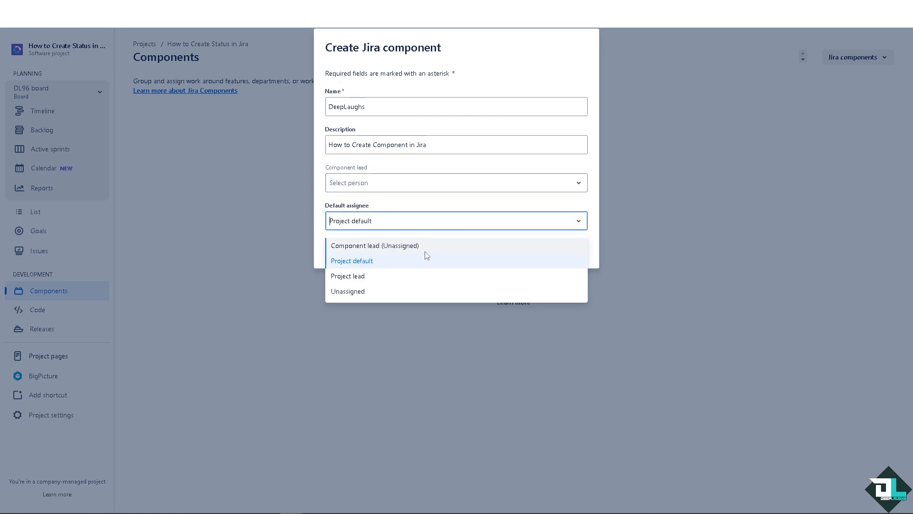
{"action": "left_click", "coordinate": [387, 278]}
{"action": "left_click", "coordinate": [417, 228]}
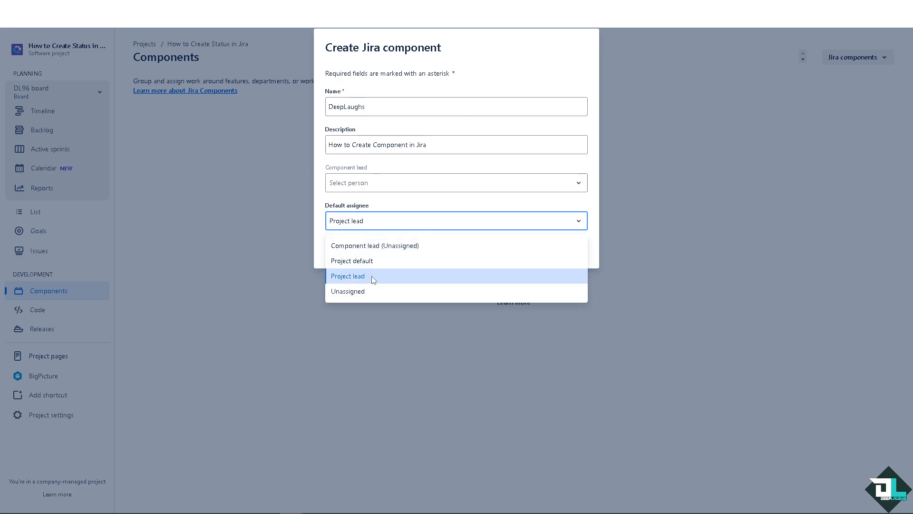
{"action": "left_click", "coordinate": [321, 233]}
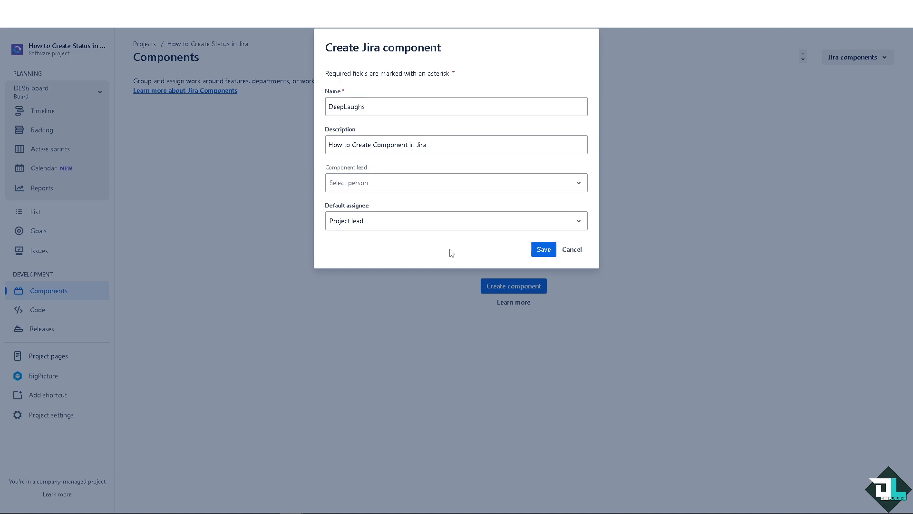
{"action": "left_click", "coordinate": [541, 255]}
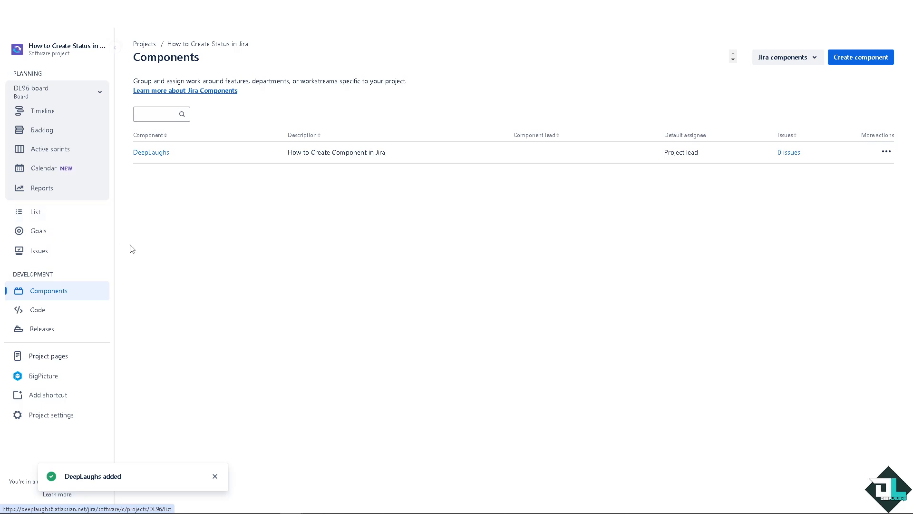
Assign the DeepLaughs component to issue DL96-1 in the project's backlog.
{"action": "left_click", "coordinate": [47, 133]}
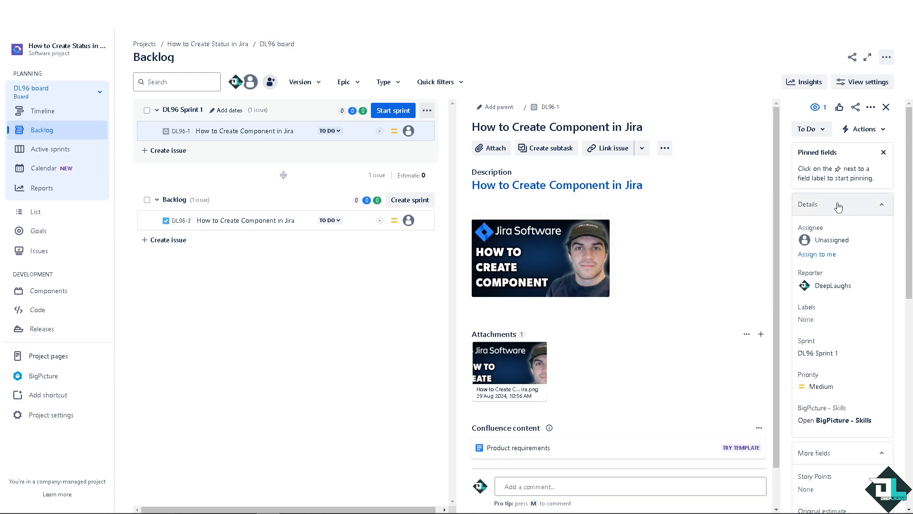
{"action": "scroll", "coordinate": [839, 207], "scroll_direction": "down", "scroll_amount": 2}
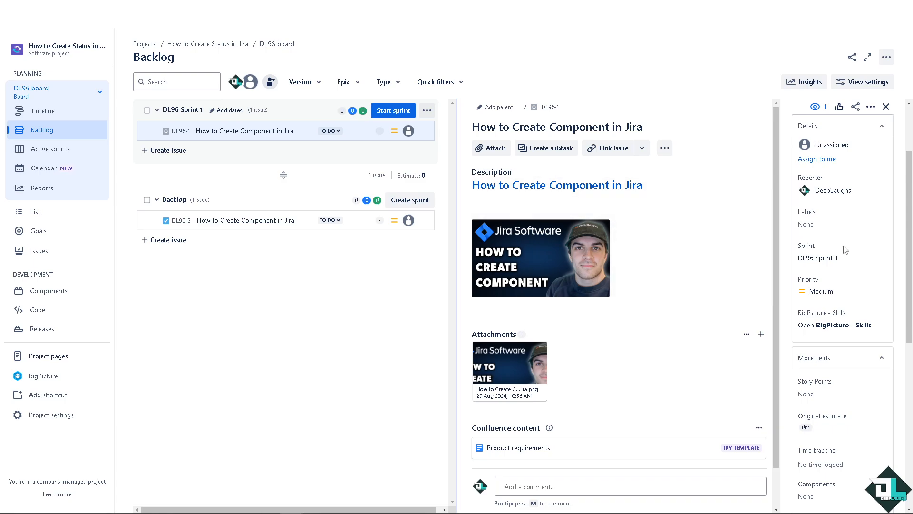
{"action": "scroll", "coordinate": [841, 285], "scroll_direction": "down", "scroll_amount": 2}
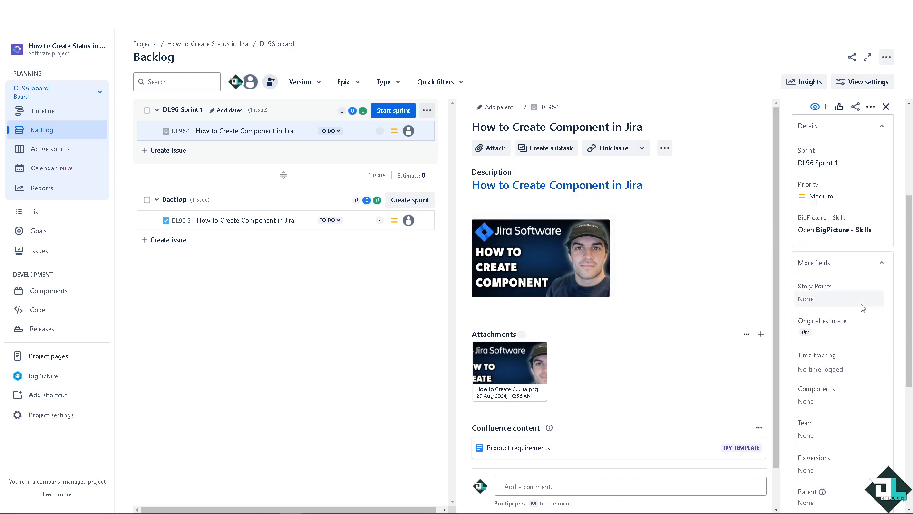
{"action": "left_click", "coordinate": [816, 400]}
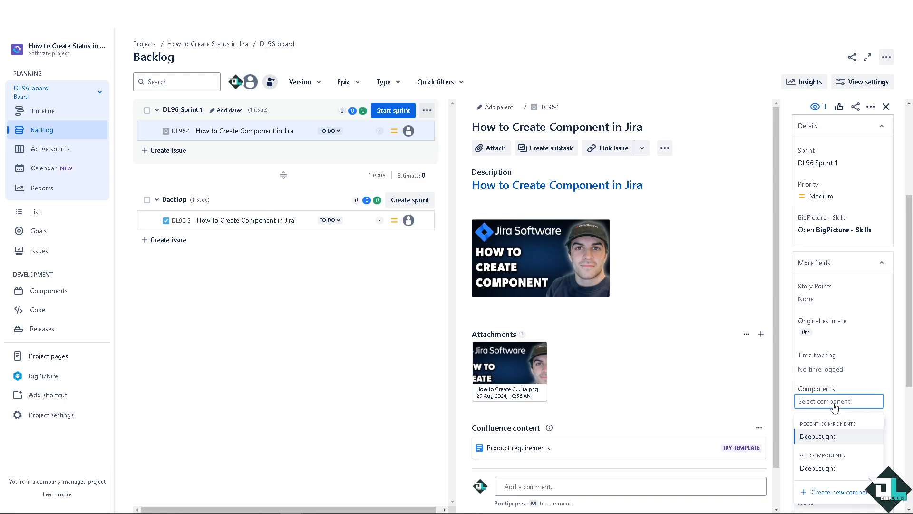
{"action": "left_click", "coordinate": [827, 441]}
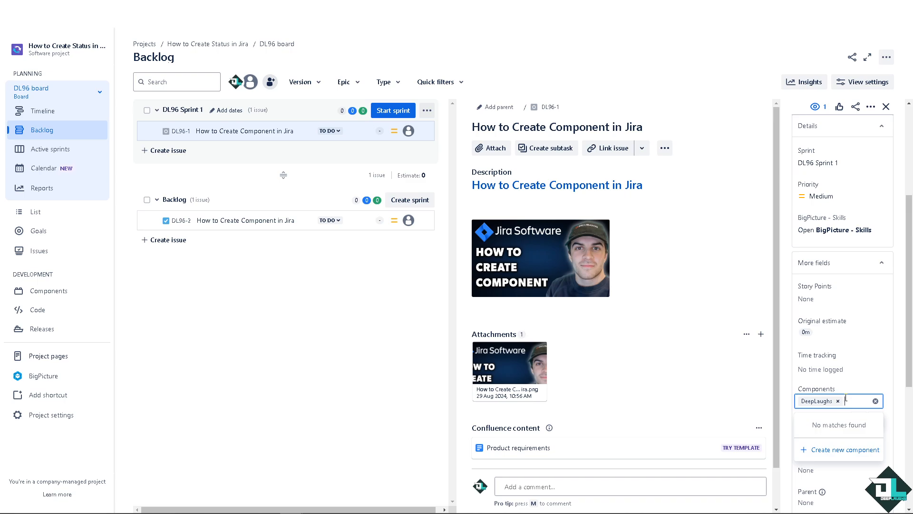
Switch the project from Jira components to Compass components and start creating a Compass component.
{"action": "left_click", "coordinate": [835, 454]}
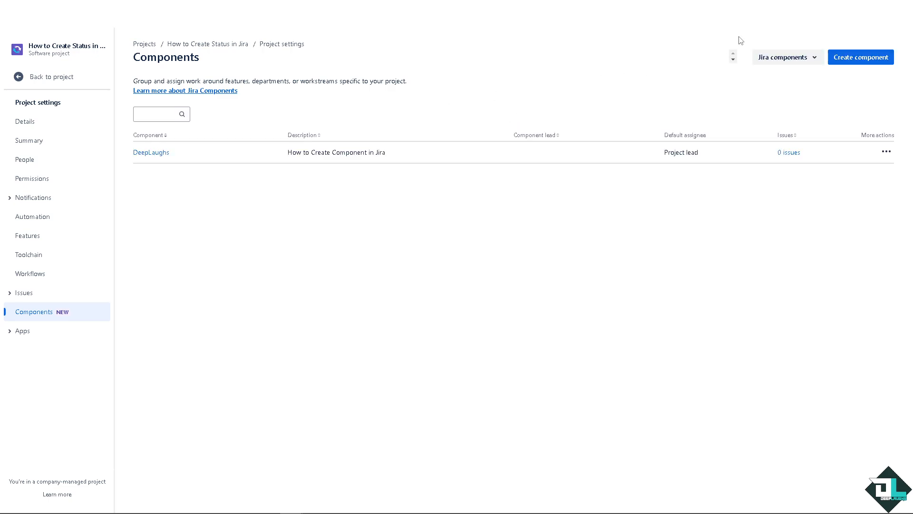
{"action": "left_click", "coordinate": [815, 60]}
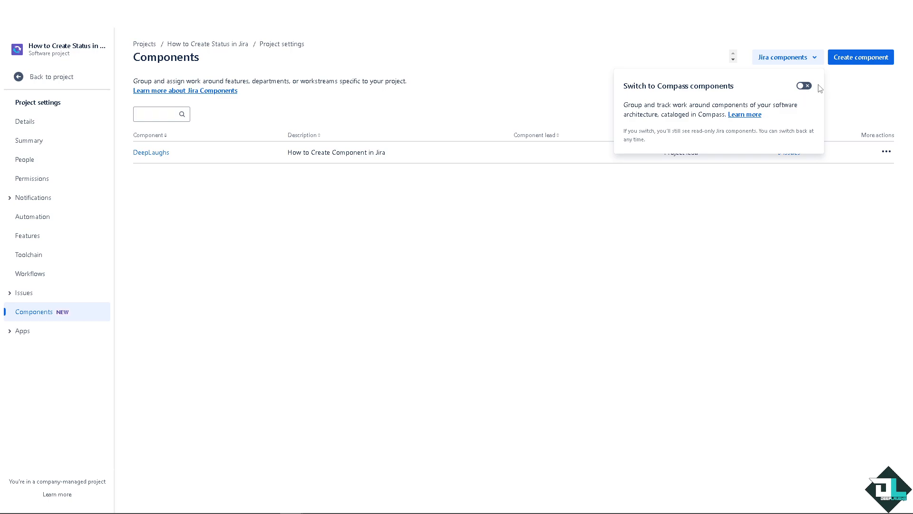
{"action": "left_click", "coordinate": [804, 85]}
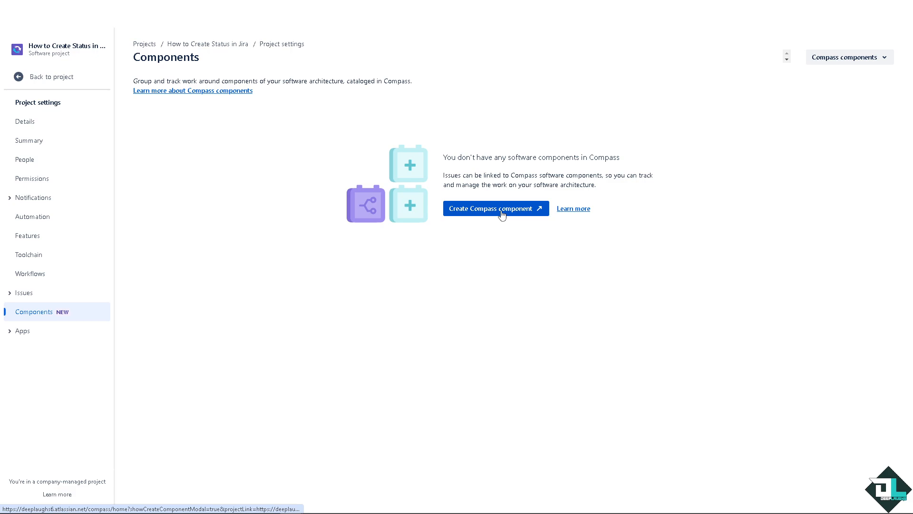
{"action": "left_click", "coordinate": [495, 209]}
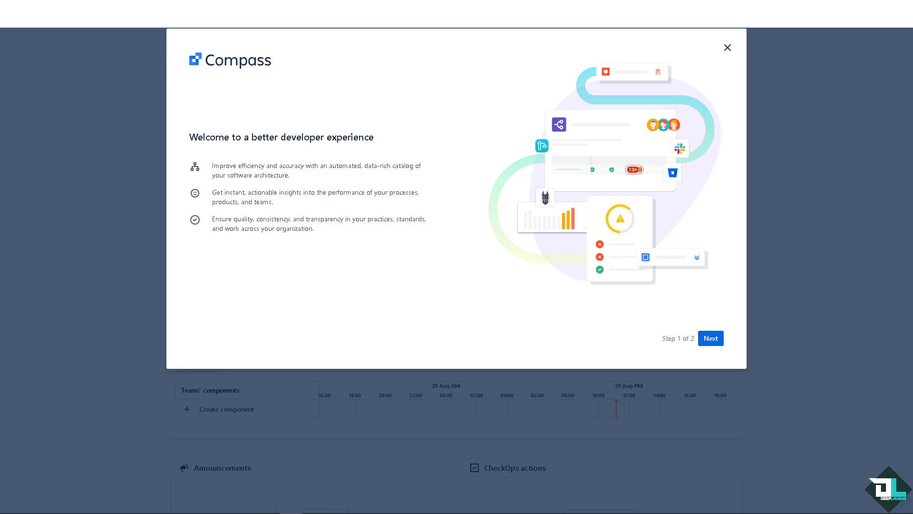
Go through the Compass welcome setup, choosing GitHub as the source code tool to connect.
{"action": "left_click", "coordinate": [712, 339]}
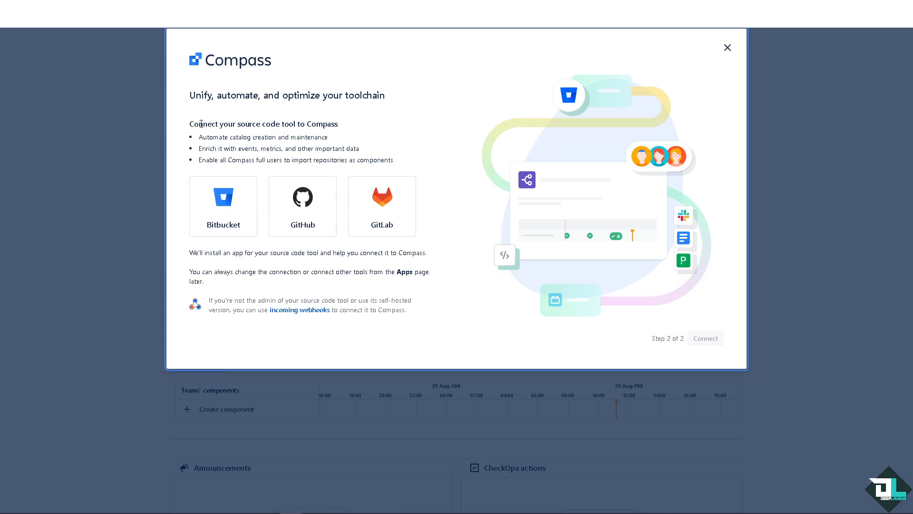
{"action": "left_click_drag", "start_coordinate": [194, 124], "coordinate": [340, 125]}
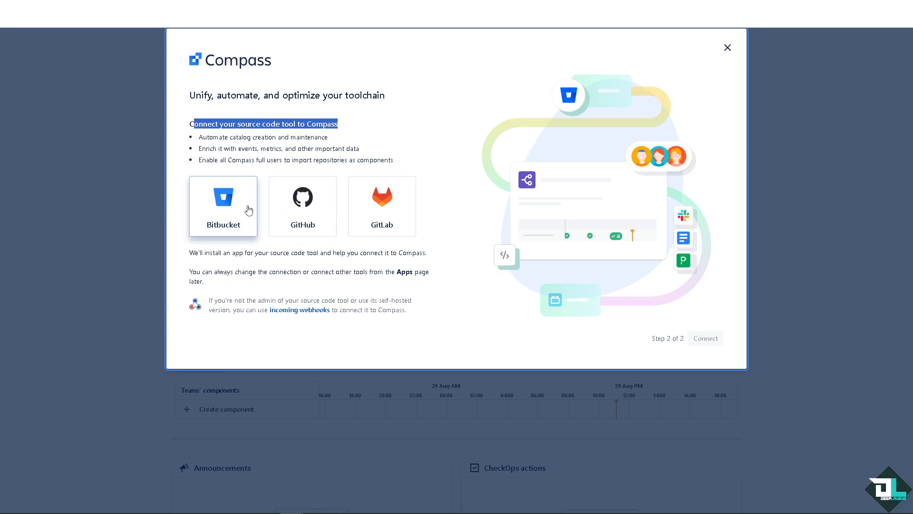
{"action": "left_click", "coordinate": [305, 208]}
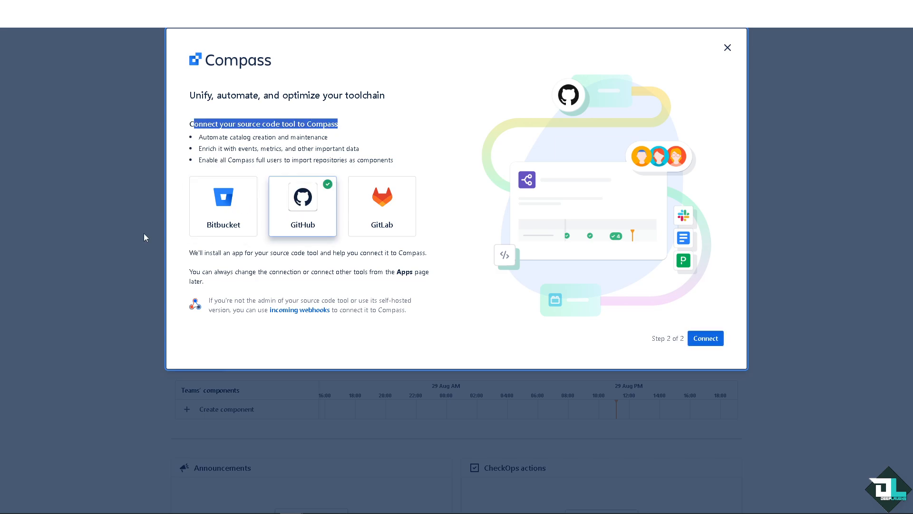
{"action": "left_click", "coordinate": [710, 343]}
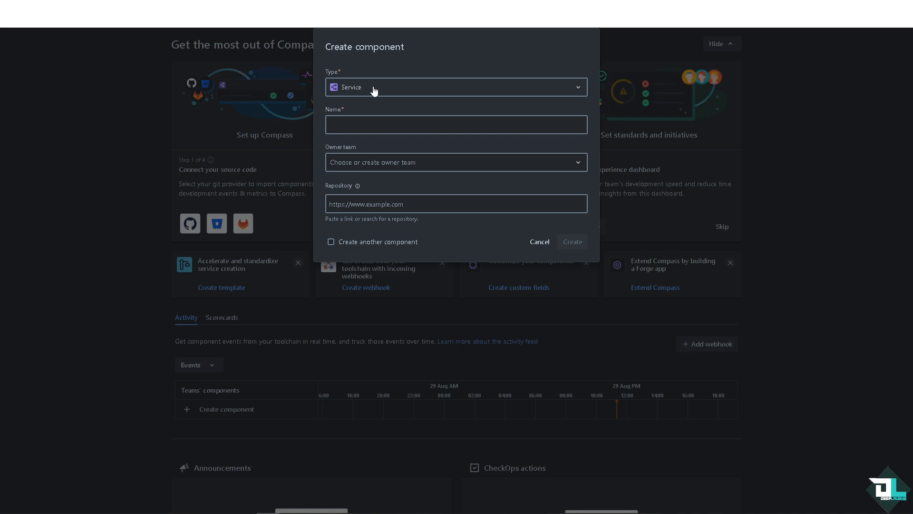
Review the available component types and set the new component's type to Dashboard.
{"action": "left_click", "coordinate": [365, 90]}
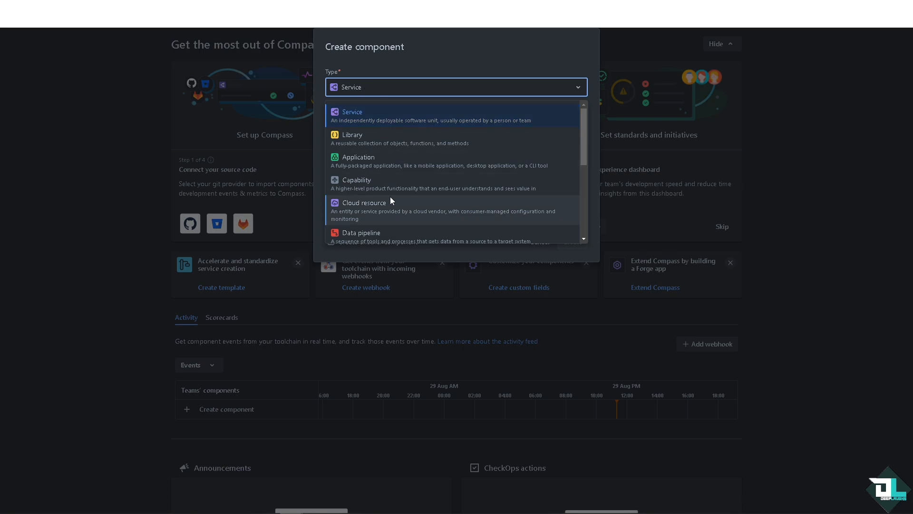
{"action": "scroll", "coordinate": [390, 197], "scroll_direction": "down", "scroll_amount": 1}
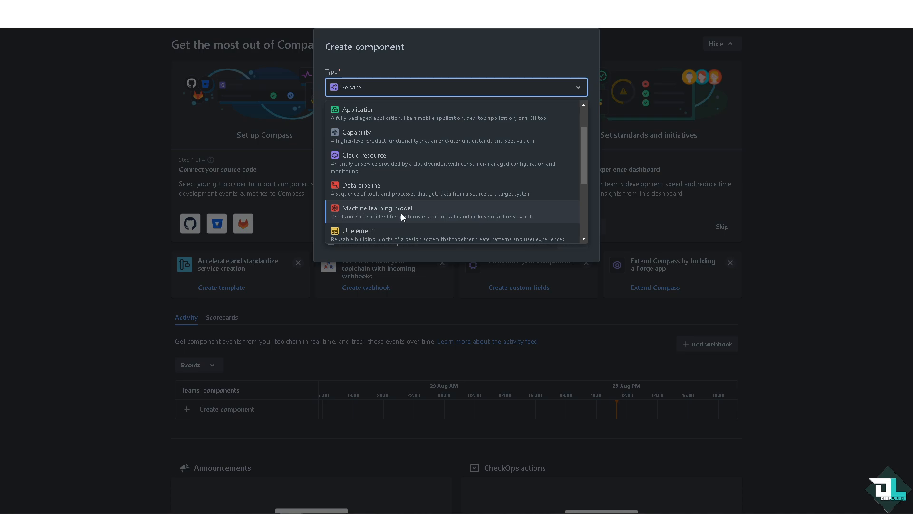
{"action": "scroll", "coordinate": [402, 216], "scroll_direction": "down", "scroll_amount": 1}
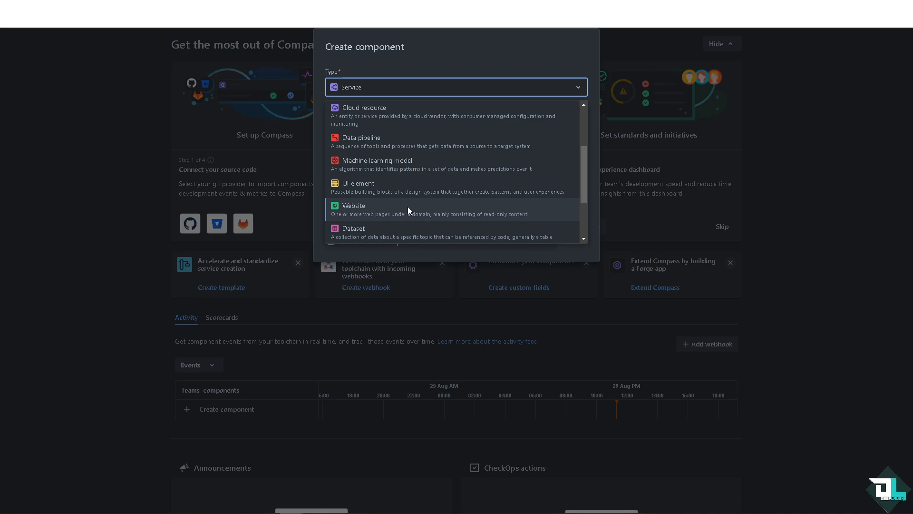
{"action": "scroll", "coordinate": [414, 224], "scroll_direction": "down", "scroll_amount": 3}
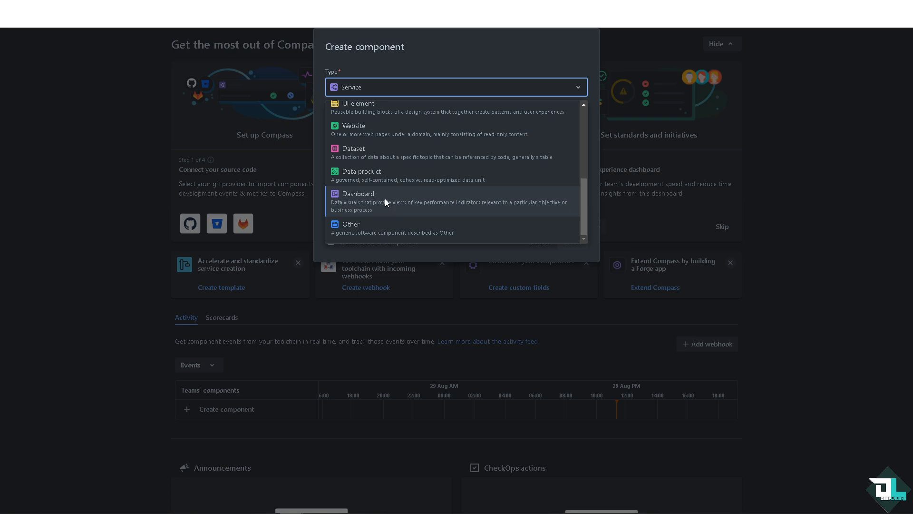
{"action": "scroll", "coordinate": [386, 199], "scroll_direction": "up", "scroll_amount": 5}
{"action": "scroll", "coordinate": [384, 225], "scroll_direction": "down", "scroll_amount": 3}
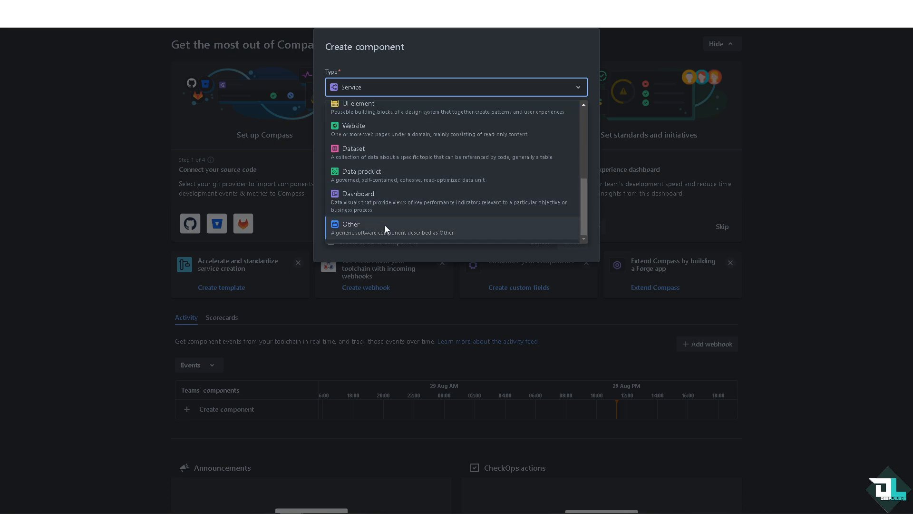
{"action": "left_click", "coordinate": [384, 224]}
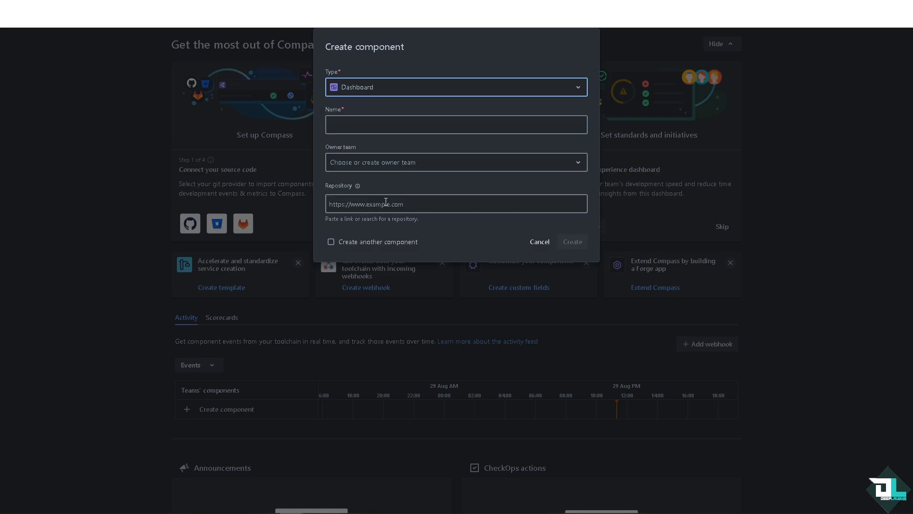
Name the new Compass component DeepLaughs.
{"action": "left_click", "coordinate": [434, 129]}
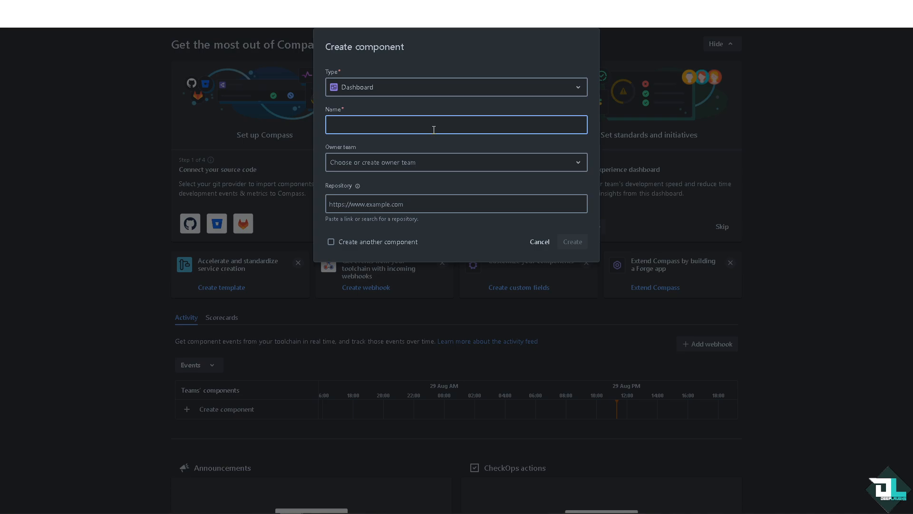
{"action": "type", "text": "DeepL"}
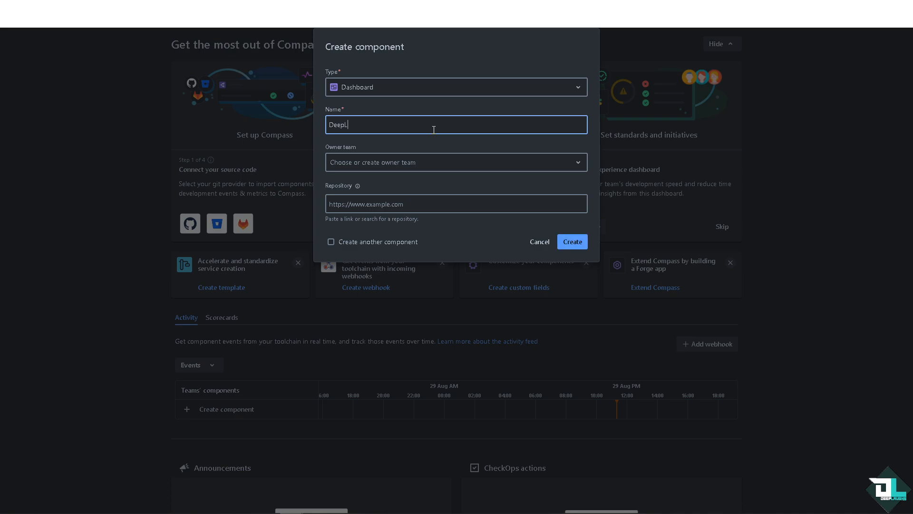
{"action": "type", "text": "aughs"}
{"action": "left_click", "coordinate": [453, 169]}
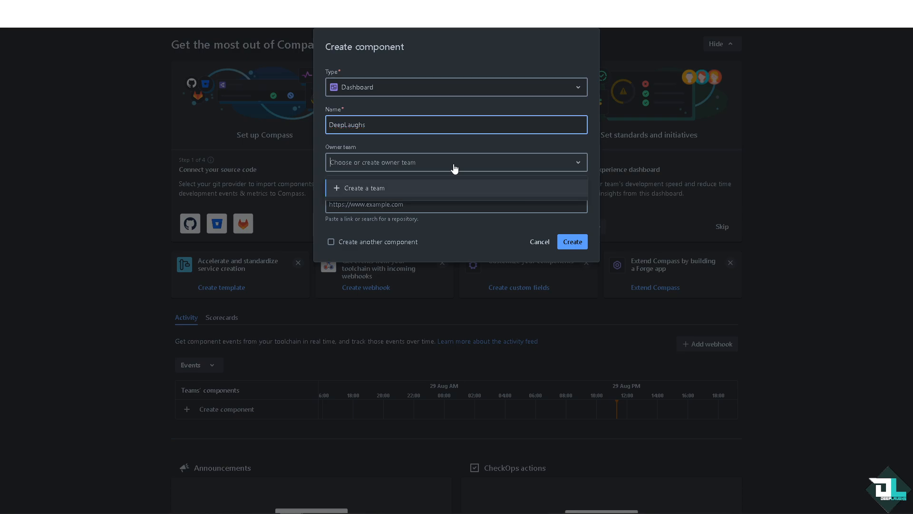
{"action": "left_click", "coordinate": [441, 188]}
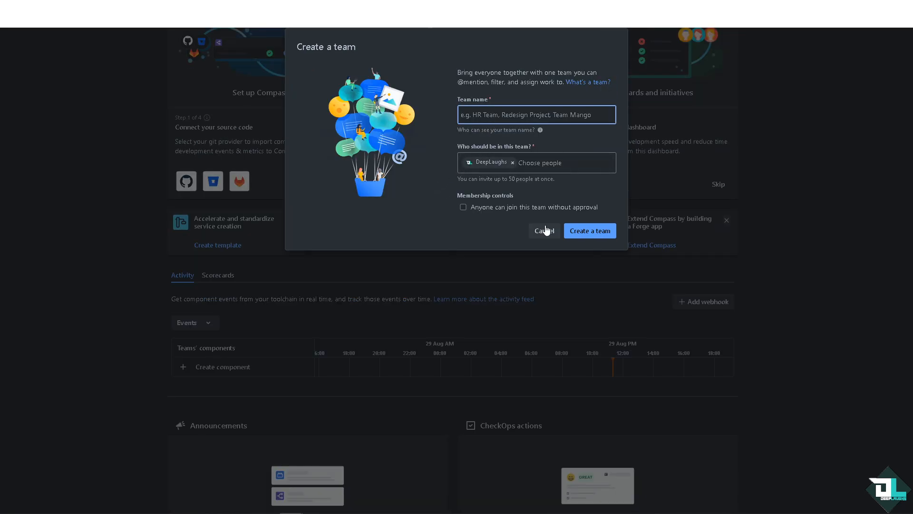
{"action": "left_click", "coordinate": [544, 231]}
Create a new owner team for the component named Team DeepLaughs, allowing anyone to join without approval.
{"action": "left_click", "coordinate": [434, 169]}
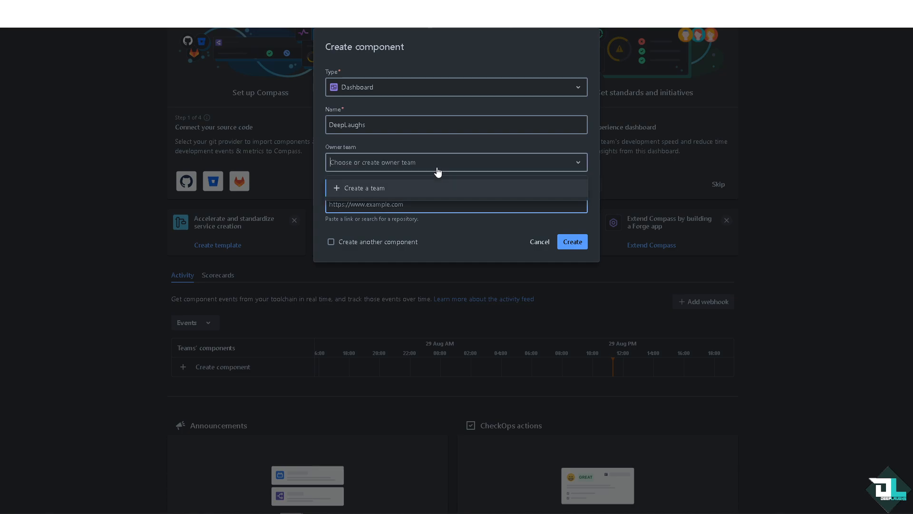
{"action": "left_click", "coordinate": [431, 190]}
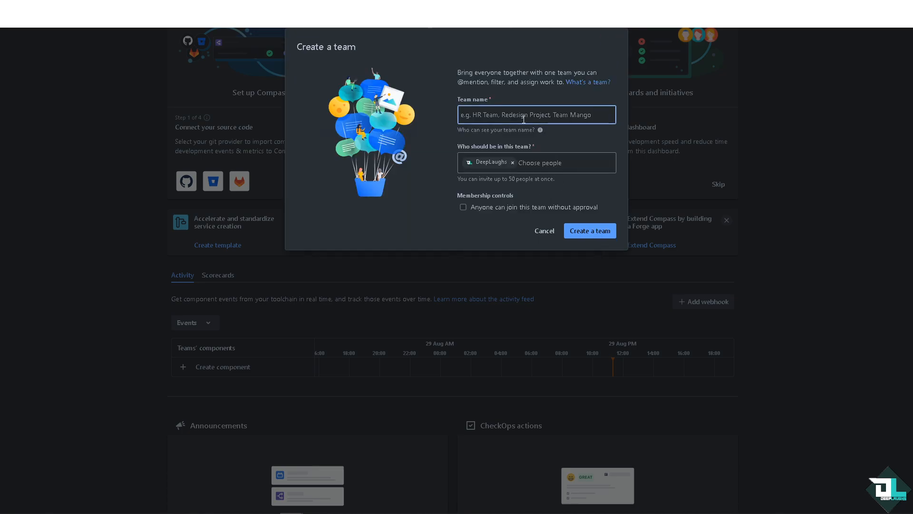
{"action": "key", "text": "ctrl+v"}
{"action": "key", "text": "ctrl+a"}
{"action": "type", "text": "DeepLaughs Team"}
{"action": "key", "text": "shift+Left"}
{"action": "key", "text": "shift+Left"}
{"action": "key", "text": "shift+Left"}
{"action": "key", "text": "BackSpace"}
{"action": "key", "text": "BackSpace"}
{"action": "type", "text": "Team"}
{"action": "left_click", "coordinate": [465, 208]}
{"action": "left_click", "coordinate": [590, 230]}
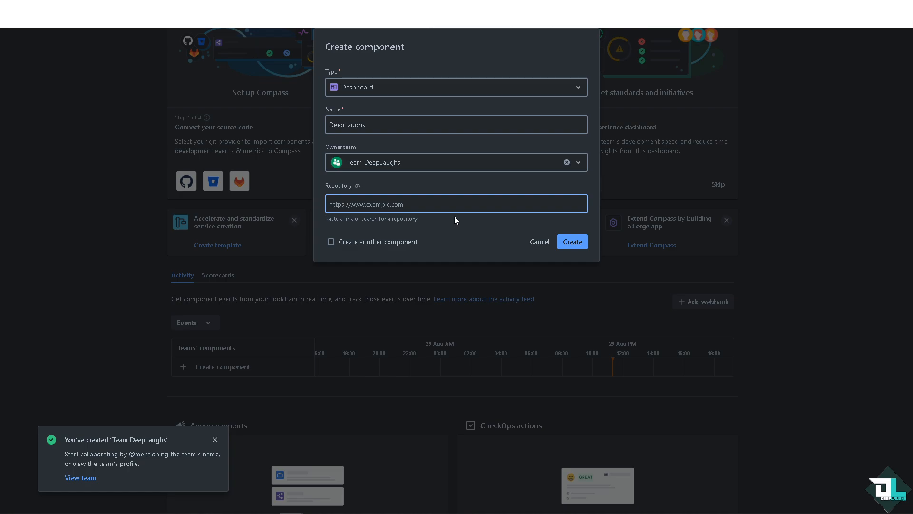
Create the DeepLaughs component without a repository and dismiss the setup survey and component tour.
{"action": "left_click", "coordinate": [386, 242]}
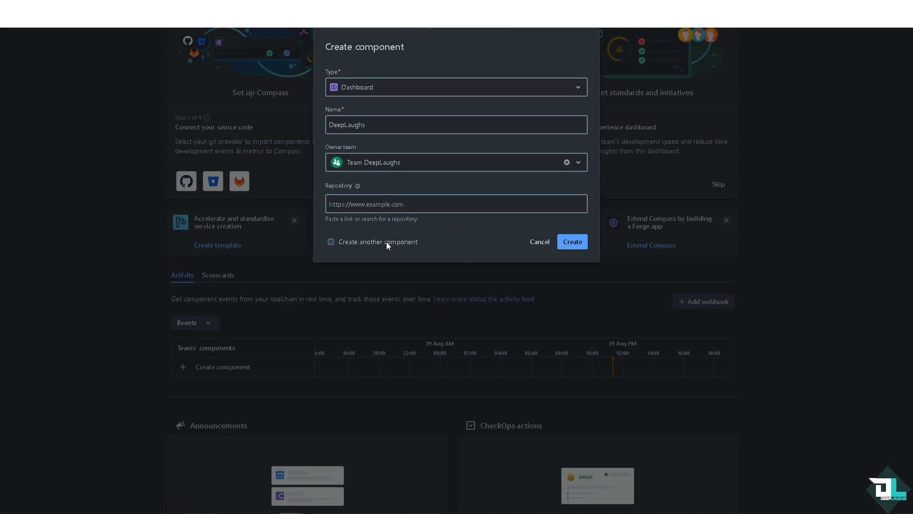
{"action": "left_click", "coordinate": [573, 243]}
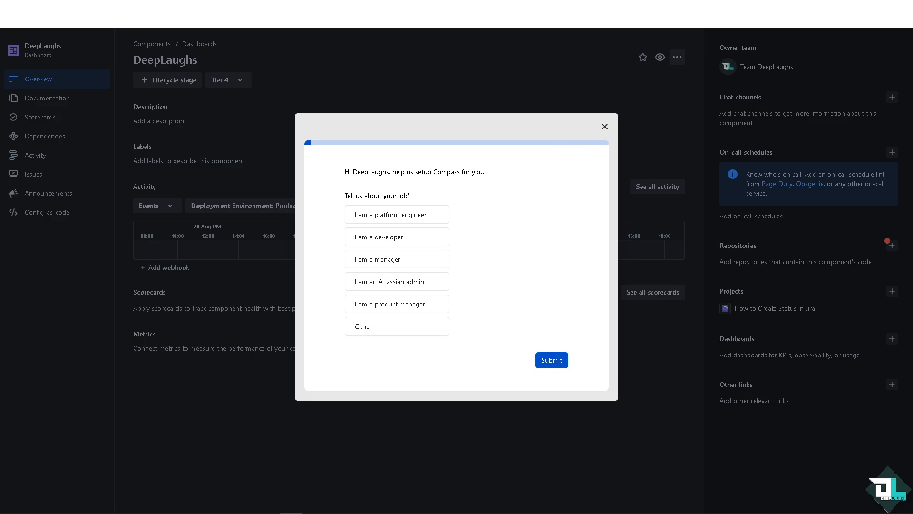
{"action": "left_click", "coordinate": [605, 127]}
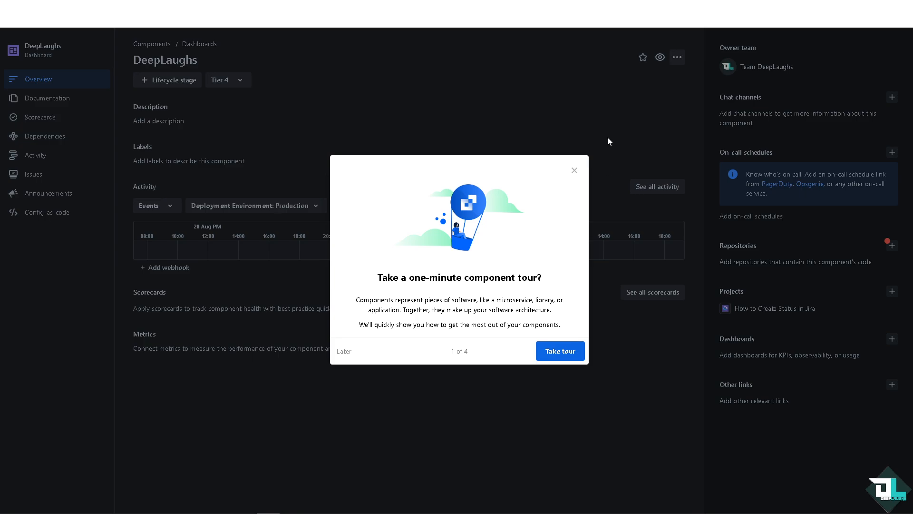
{"action": "left_click", "coordinate": [575, 170]}
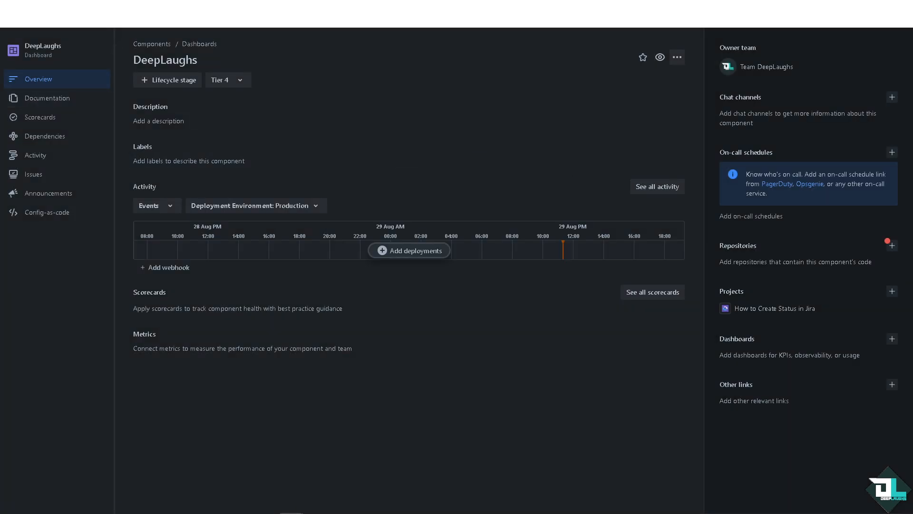